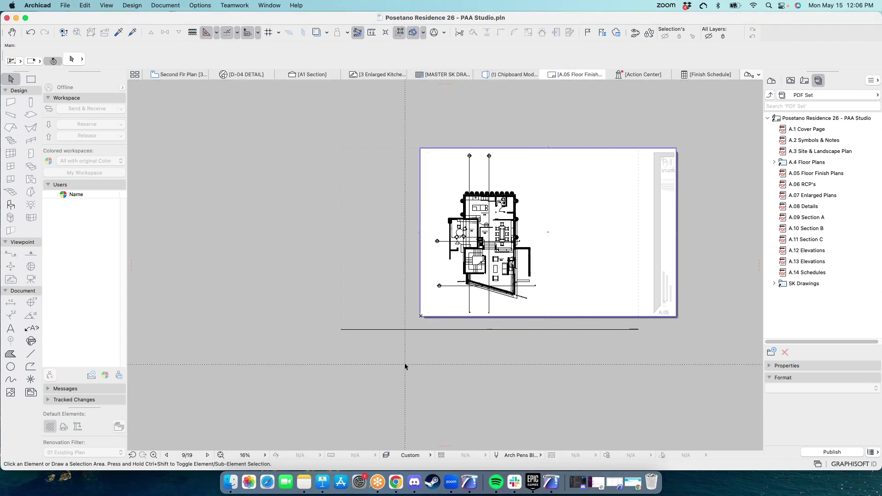
scroll(478, 374, "up", 3)
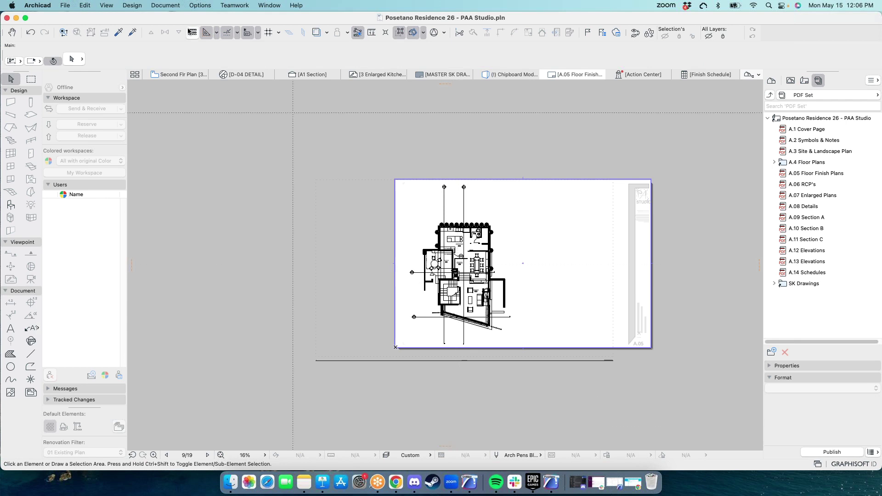
Open the File menu over the A.05 Floor Finish Plans layout
left_click(65, 6)
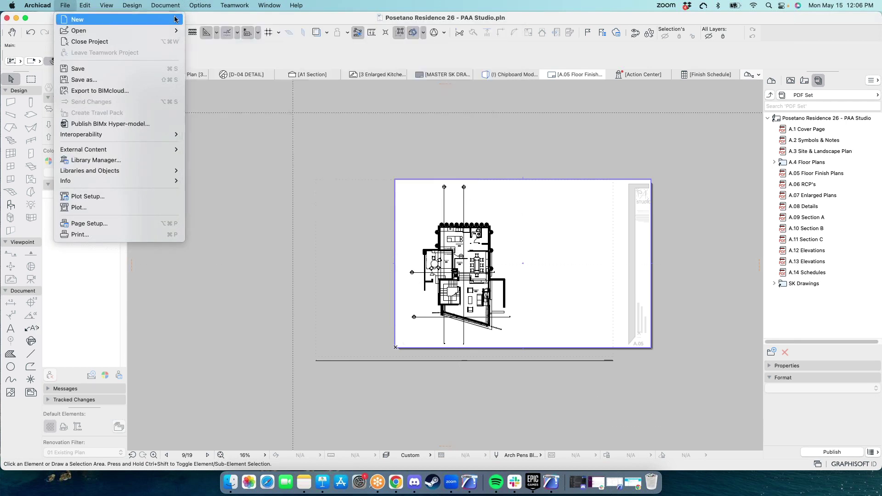
Create a new project from Archicad 26 Template.tpl with Architectural Profile 26 in a new instance
mouse_move(117, 20)
left_click(207, 20)
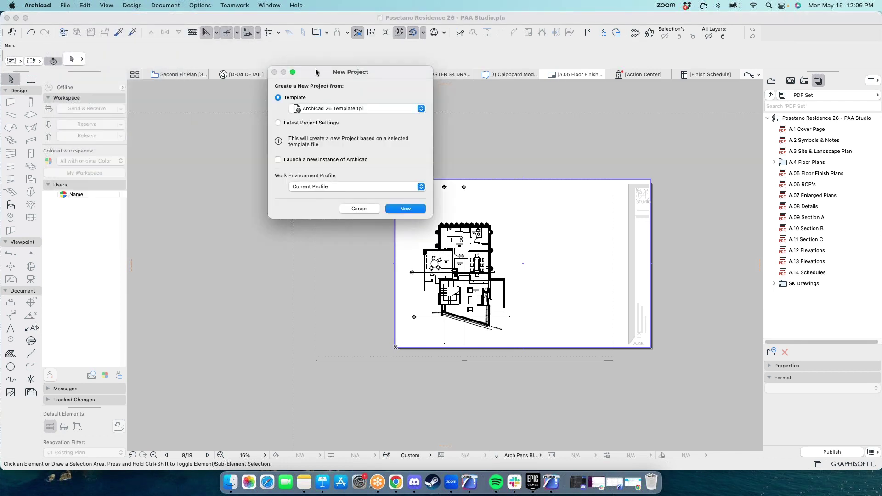
left_click(312, 110)
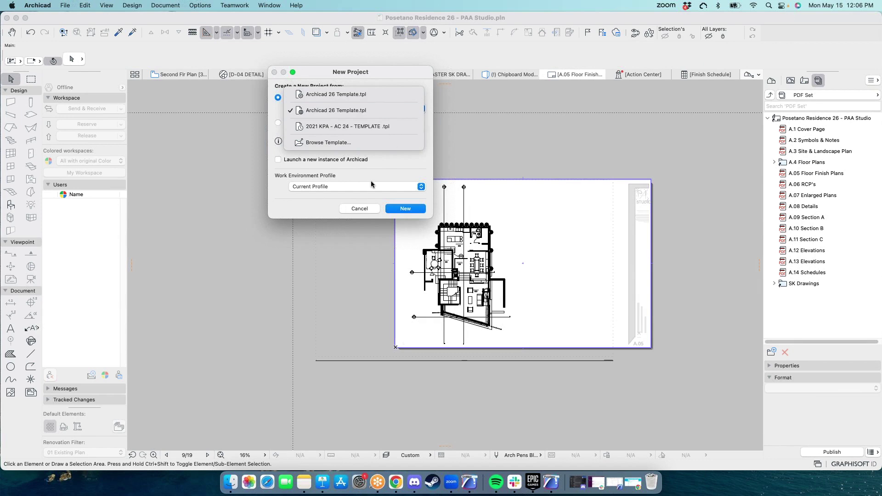
left_click(365, 115)
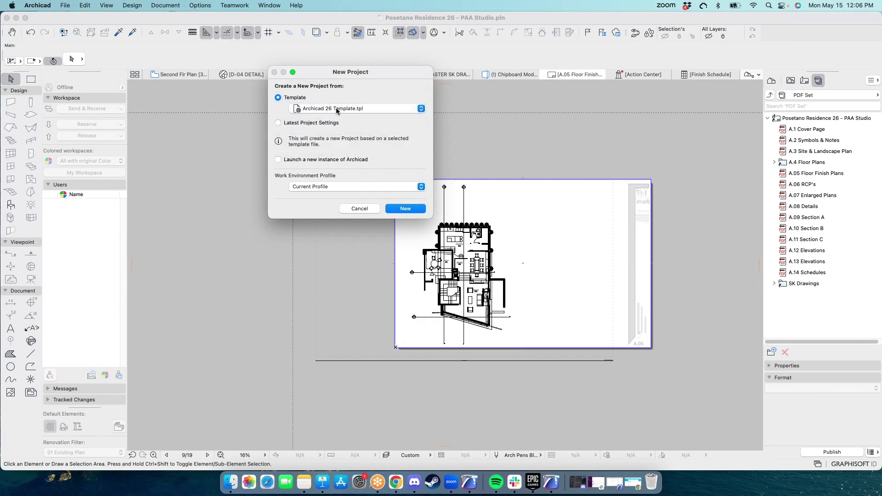
left_click(277, 160)
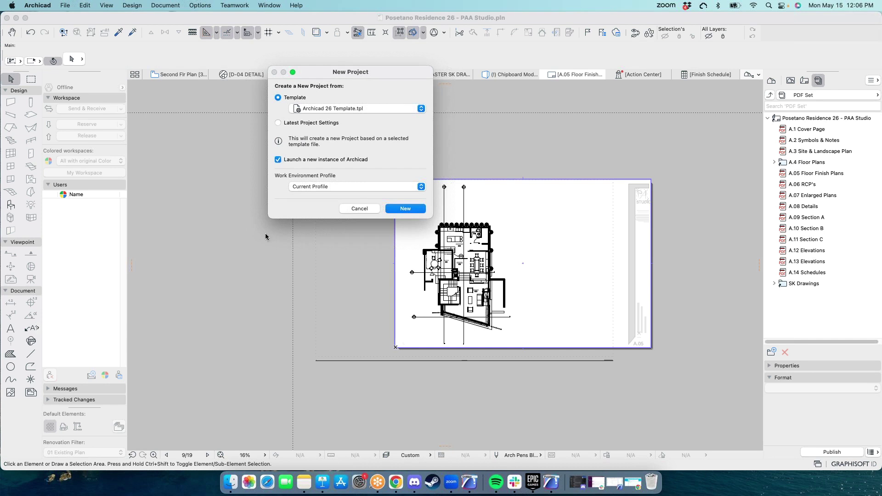
left_click(304, 188)
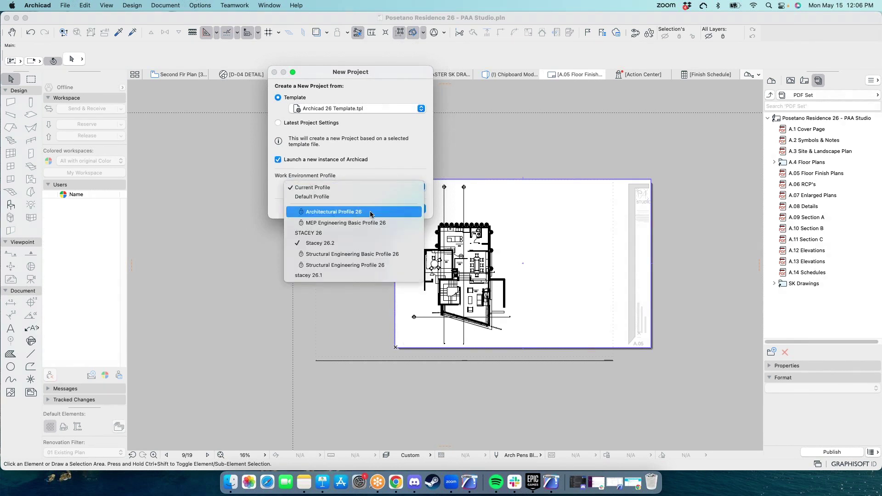
left_click(371, 214)
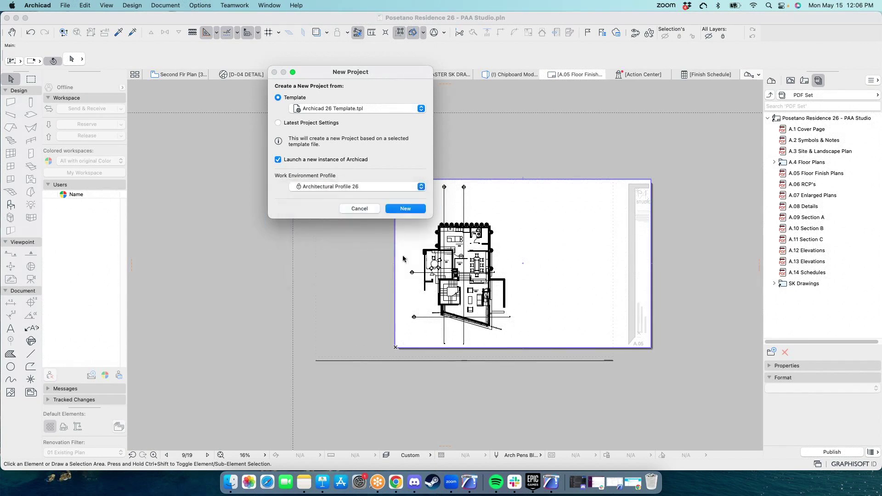
left_click(417, 211)
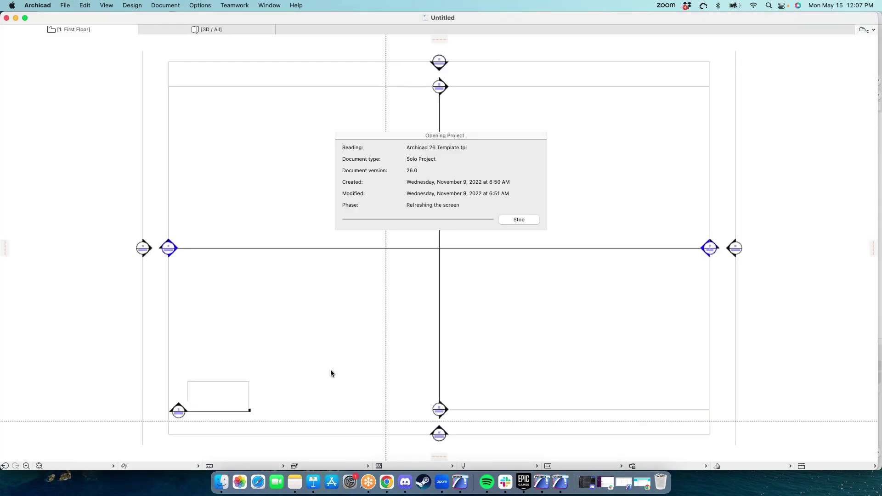
scroll(328, 311, "down", 5)
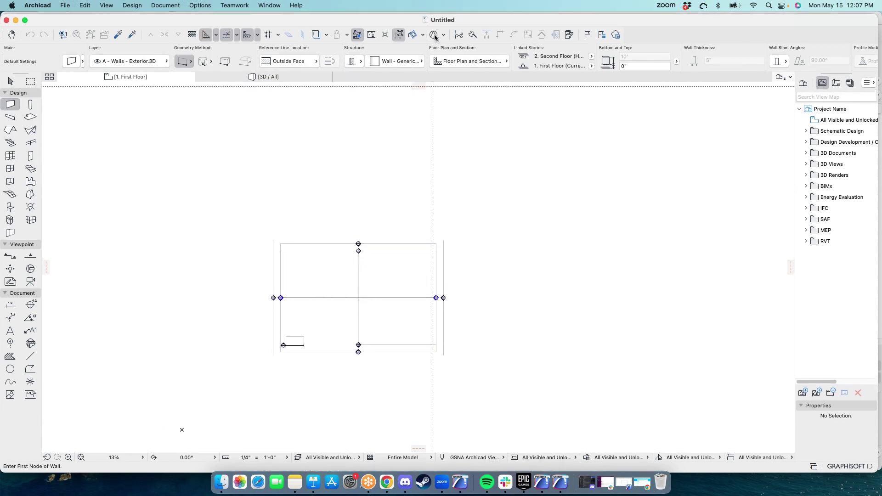
Move the Untitled window lower and bring the Posetano Residence window forward
left_click_drag(435, 36, 435, 289)
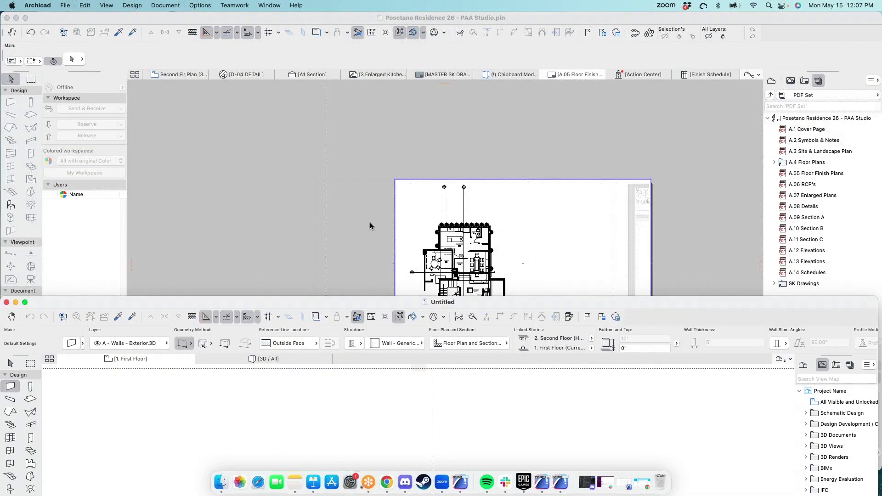
left_click(299, 121)
Review the Posetano Residence work environment profiles and cancel without changes
left_click(200, 5)
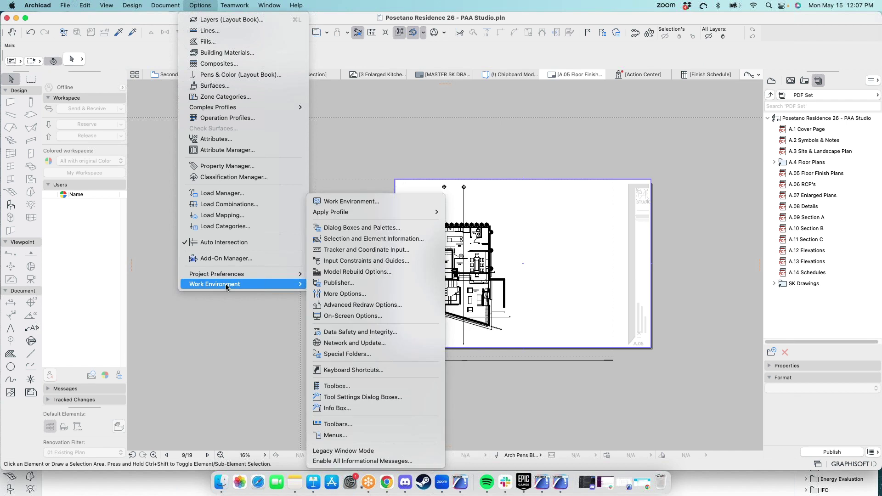
mouse_move(214, 284)
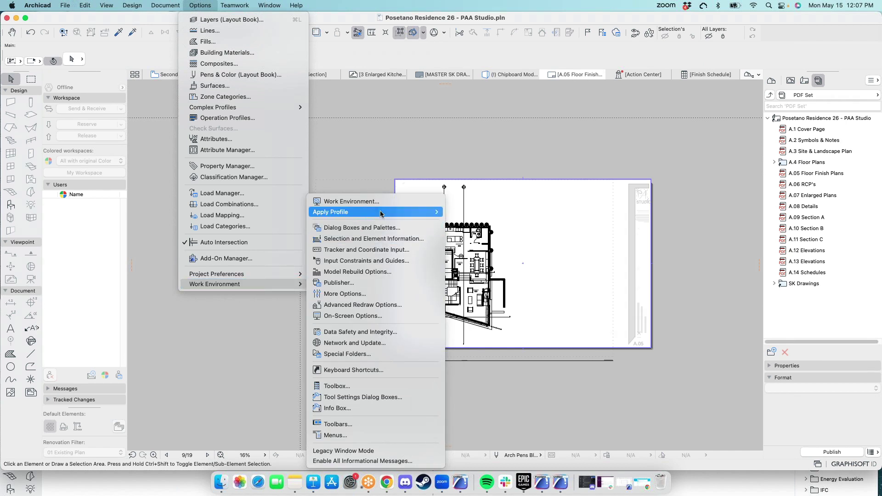
mouse_move(358, 212)
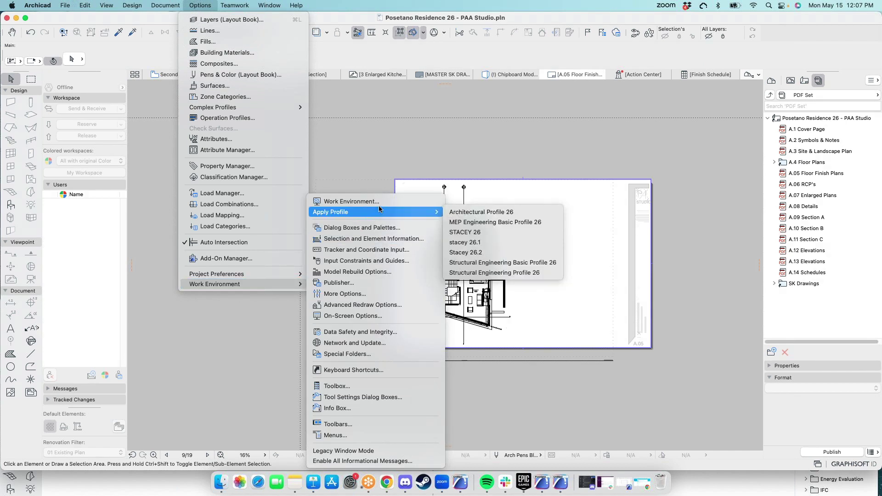
left_click(378, 201)
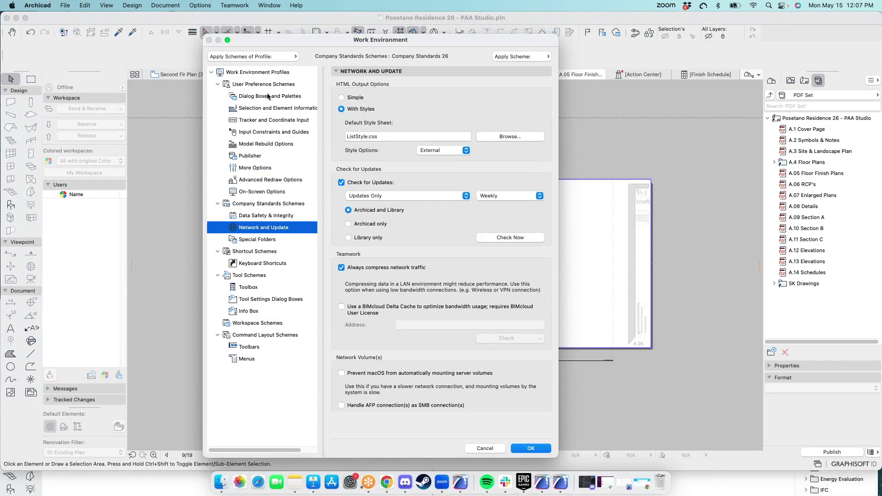
left_click(275, 72)
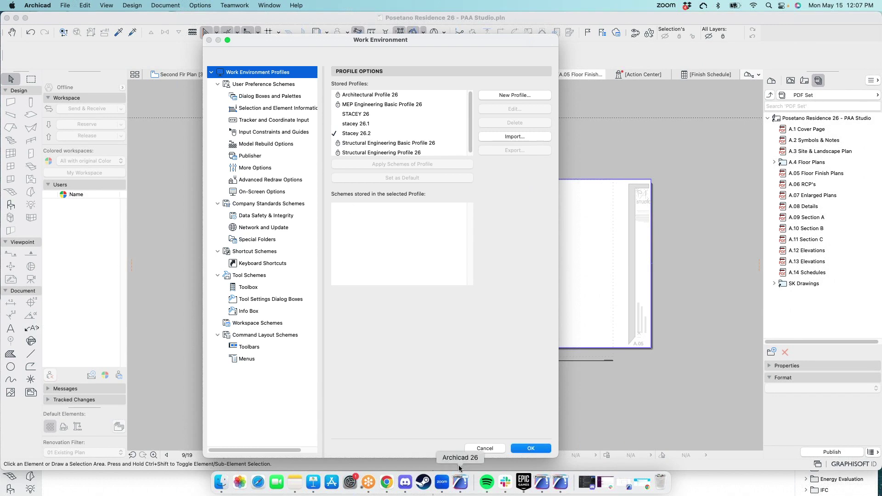
left_click(486, 448)
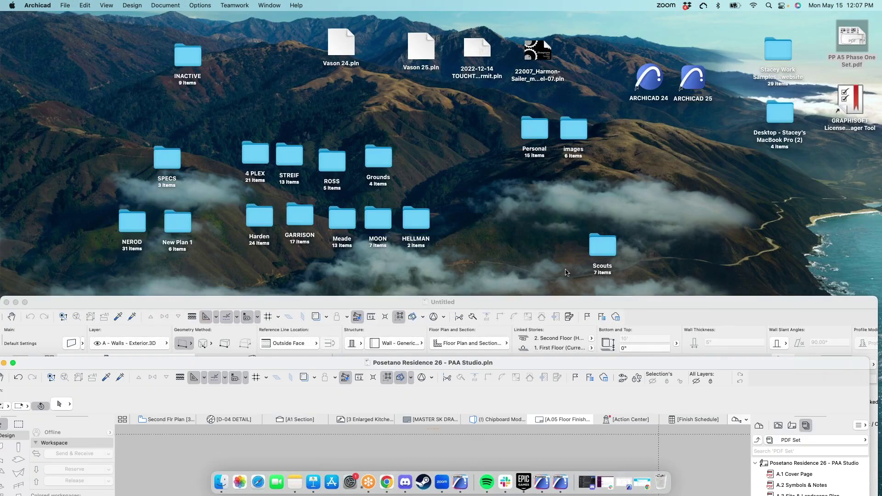
Bring the Untitled window forward full-screen, then view and cancel the work environment profiles
left_click(560, 481)
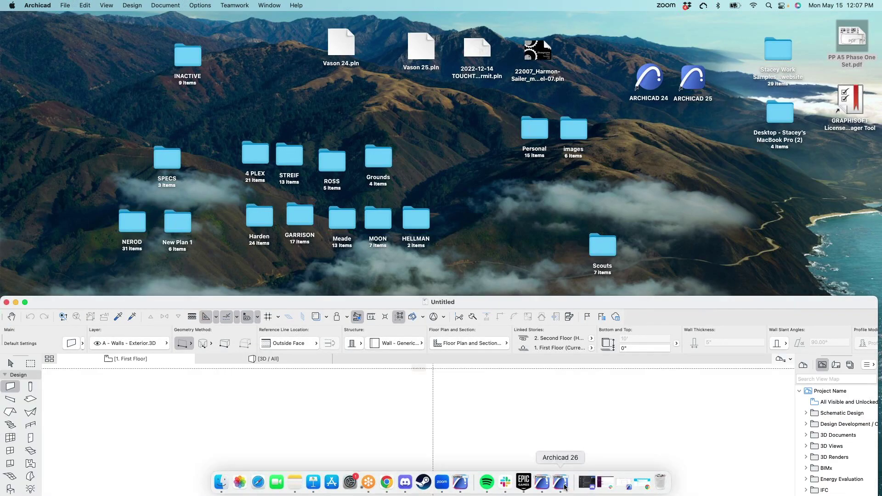
mouse_move(496, 305)
left_mouse_down()
mouse_move(495, 3)
mouse_move(495, 13)
left_mouse_up()
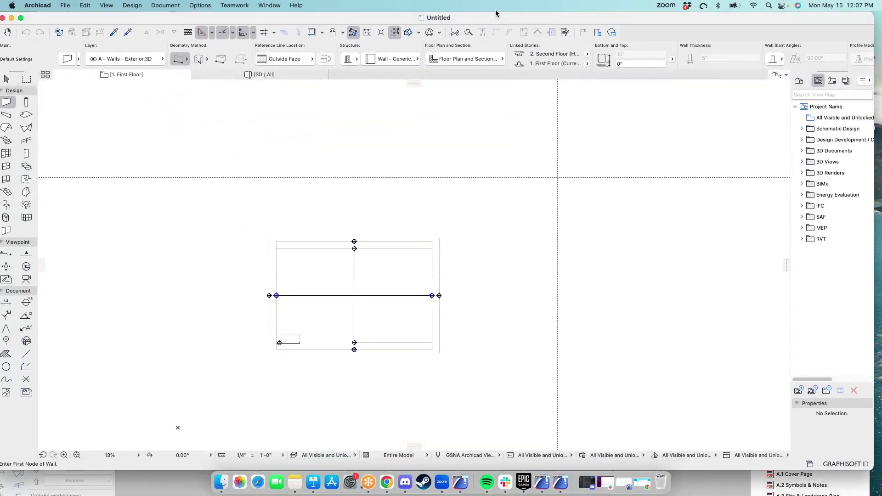
left_click(200, 4)
mouse_move(214, 284)
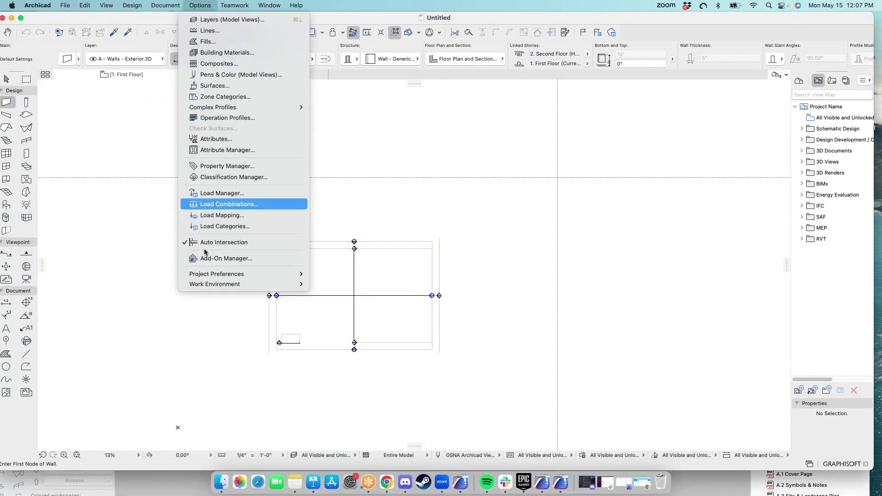
left_click(385, 201)
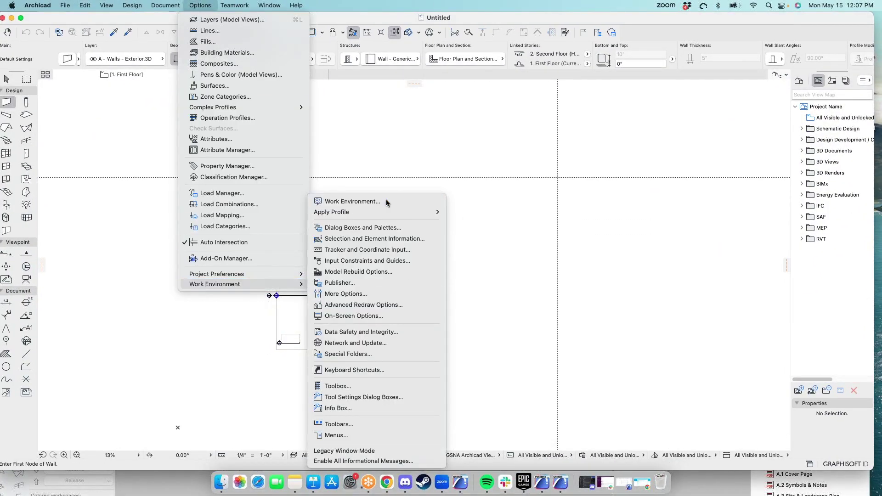
left_click(271, 72)
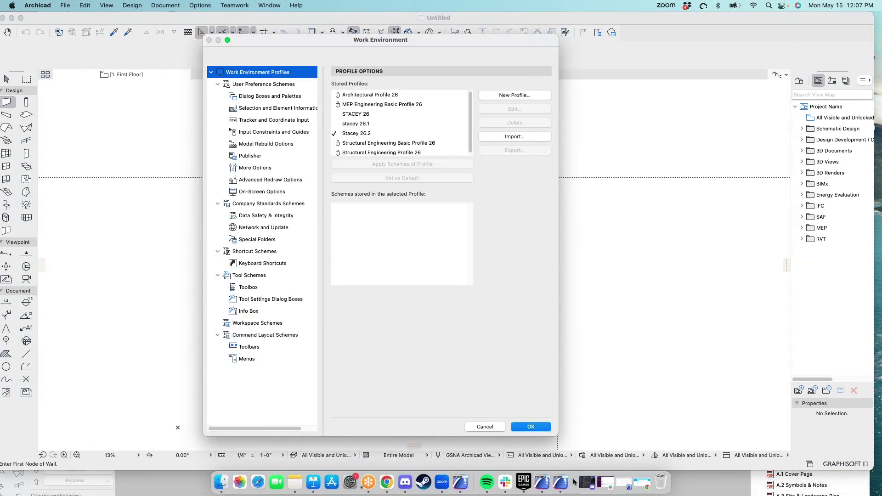
left_click(484, 427)
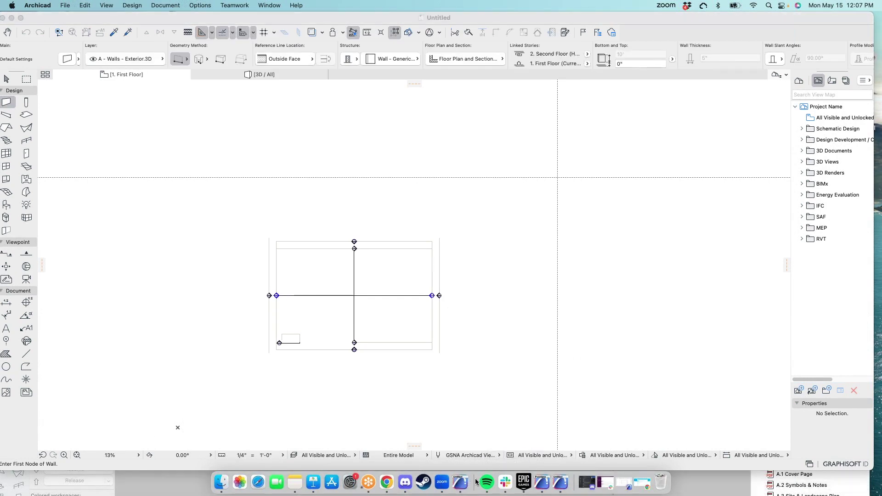
Restore the Third Floor window and review its work environment profiles without changes
left_click(624, 484)
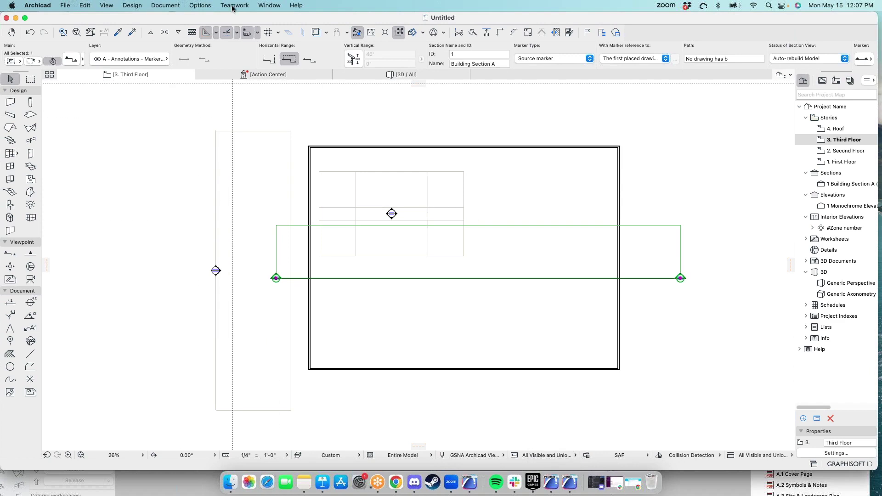
left_click(201, 5)
mouse_move(214, 284)
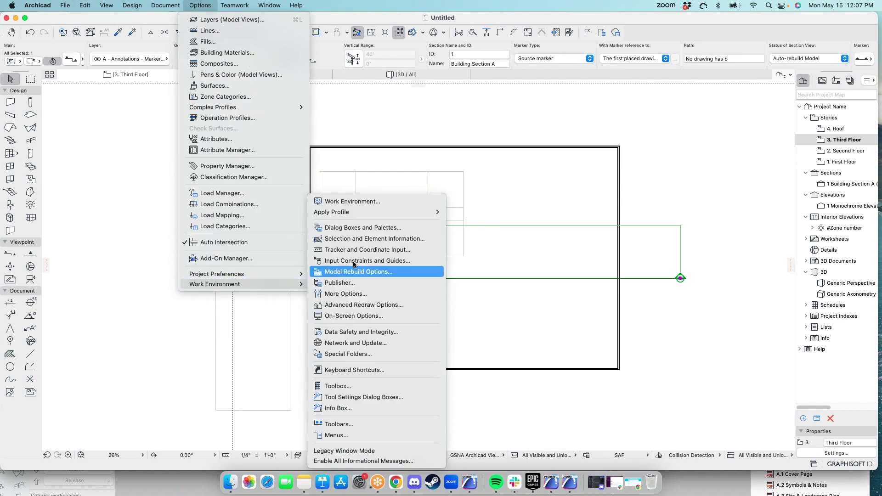
left_click(372, 202)
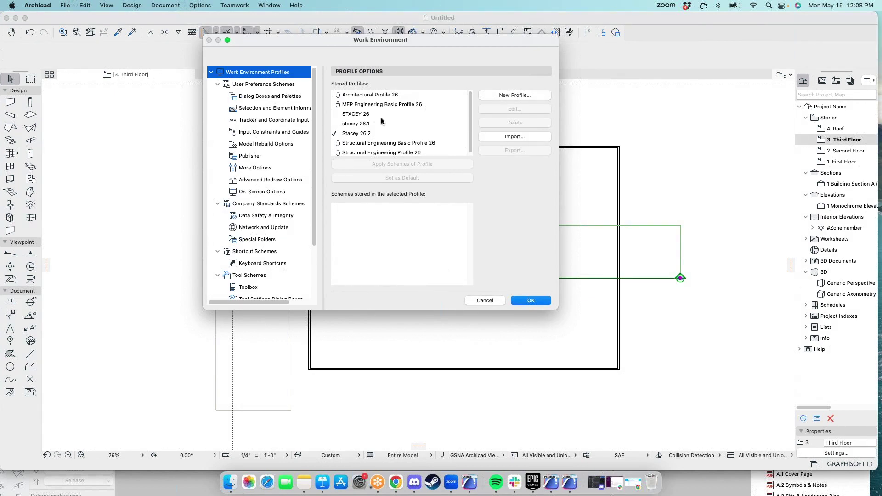
left_click(491, 302)
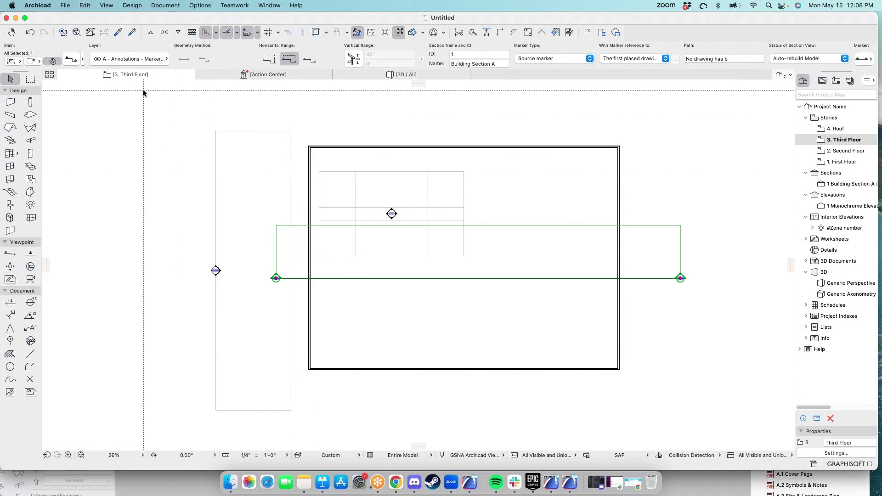
left_click(65, 6)
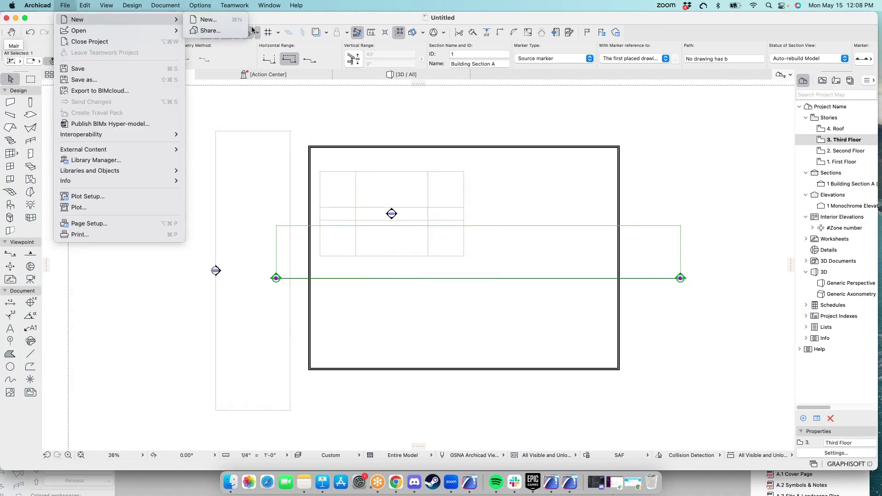
mouse_move(77, 19)
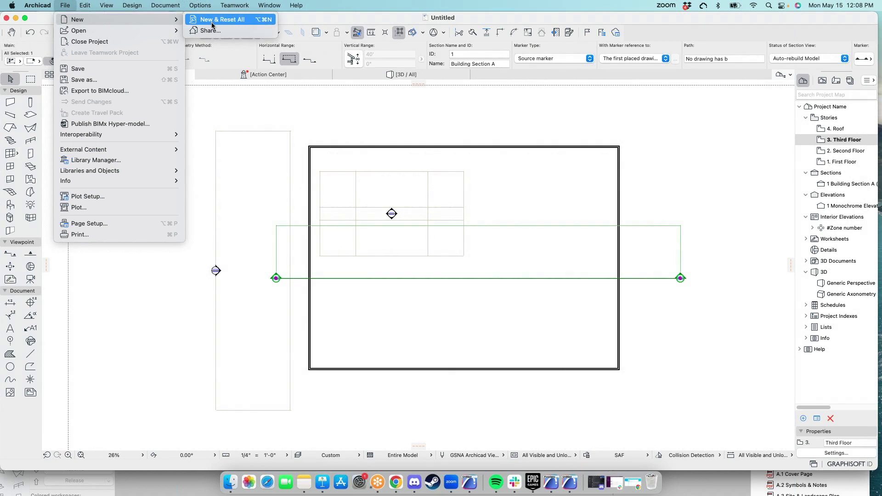
Cancel New & Reset All at the save prompt, keeping the Third Floor drawing
left_click(212, 25)
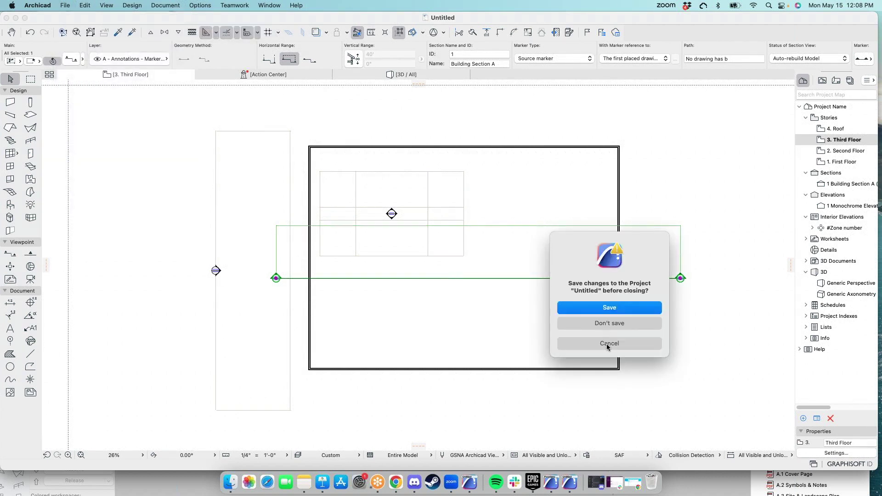
left_click(607, 344)
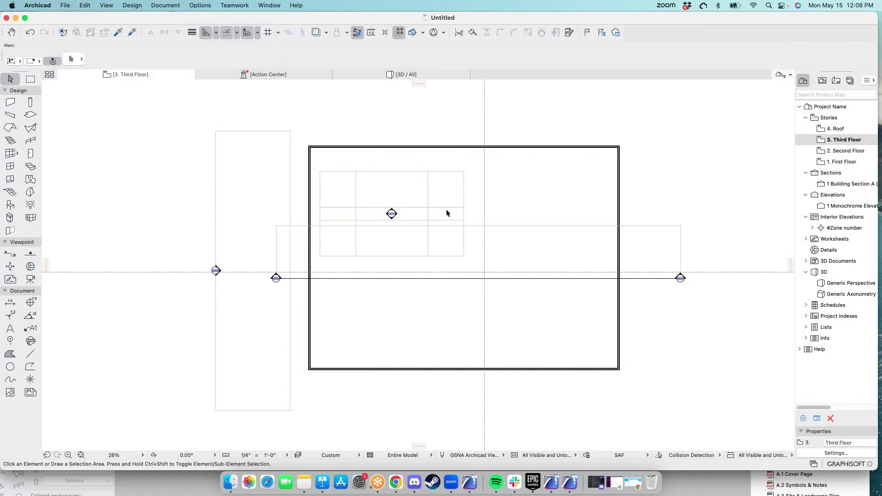
left_click(199, 5)
mouse_move(214, 284)
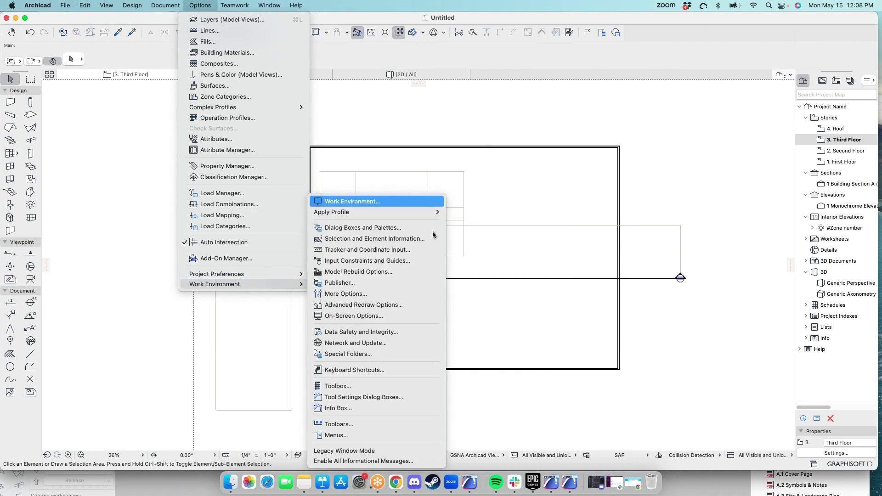
Apply Architectural Profile 26 from the work environment profiles, confirming the alert
left_click(351, 201)
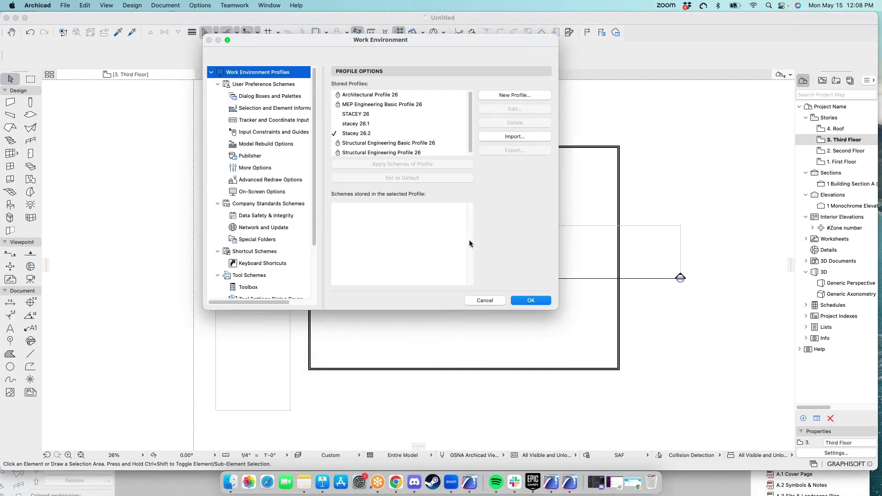
double_click(373, 96)
left_click(631, 354)
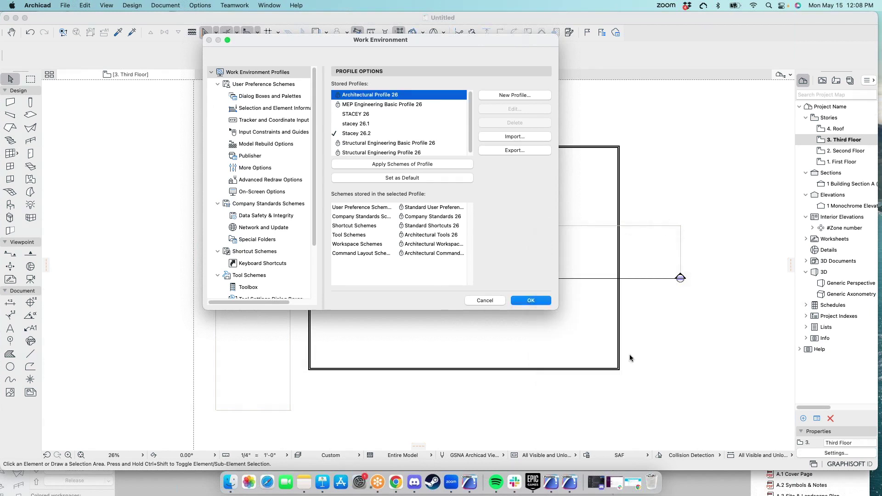
left_click(536, 301)
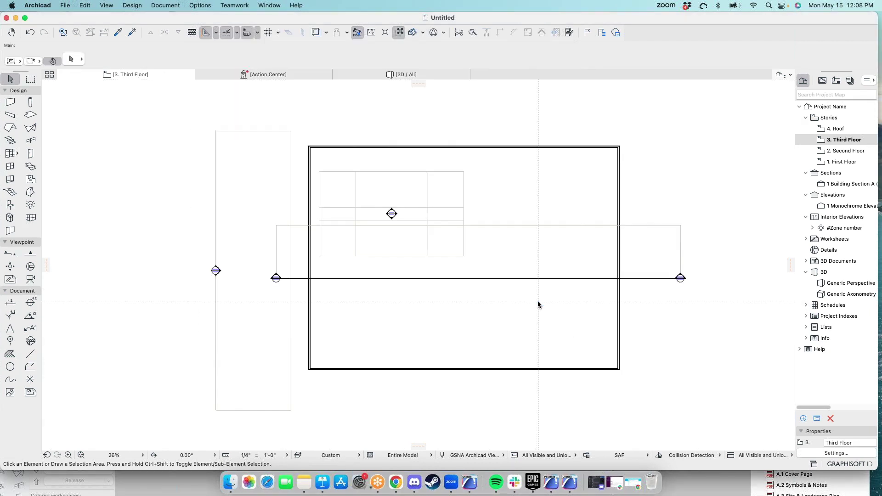
Reopen the work environment profiles, select the custom 26.2 profile, and close them
left_click(201, 6)
mouse_move(215, 284)
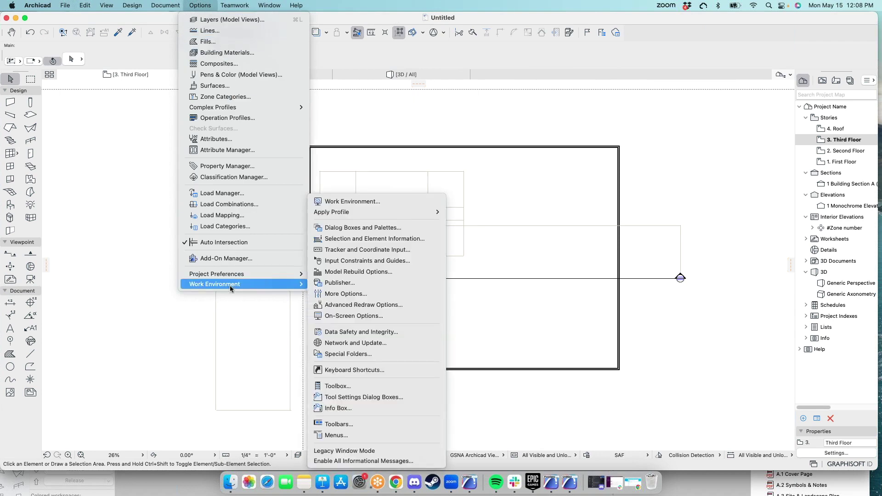
left_click(347, 199)
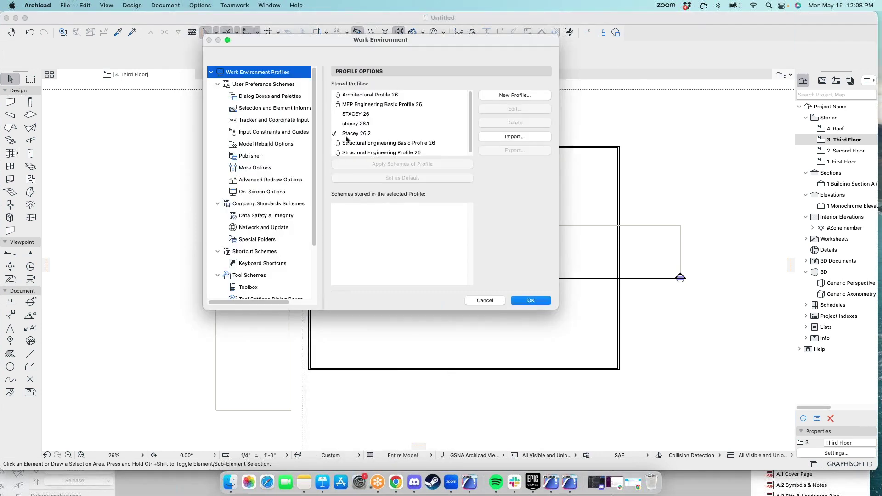
left_click(347, 136)
left_click(527, 300)
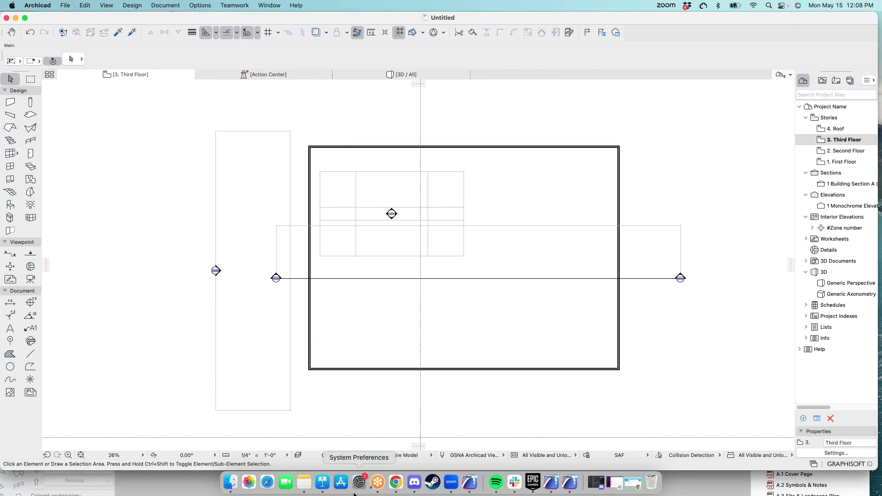
left_click(199, 5)
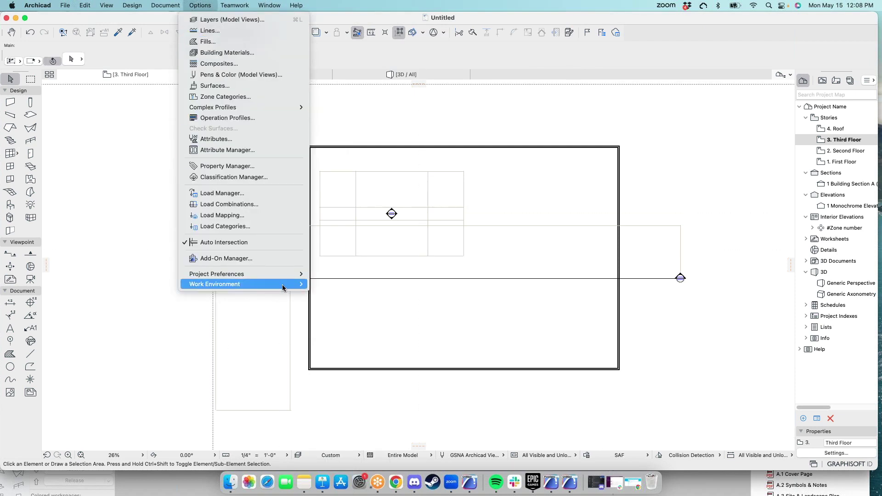
mouse_move(332, 212)
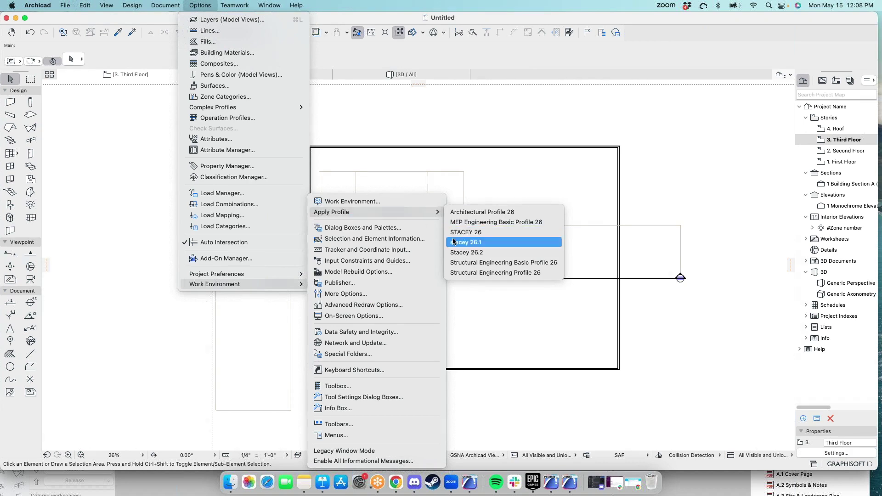
Apply the custom Stacey 26.1 profile and minimize the Third Floor window
left_click(453, 242)
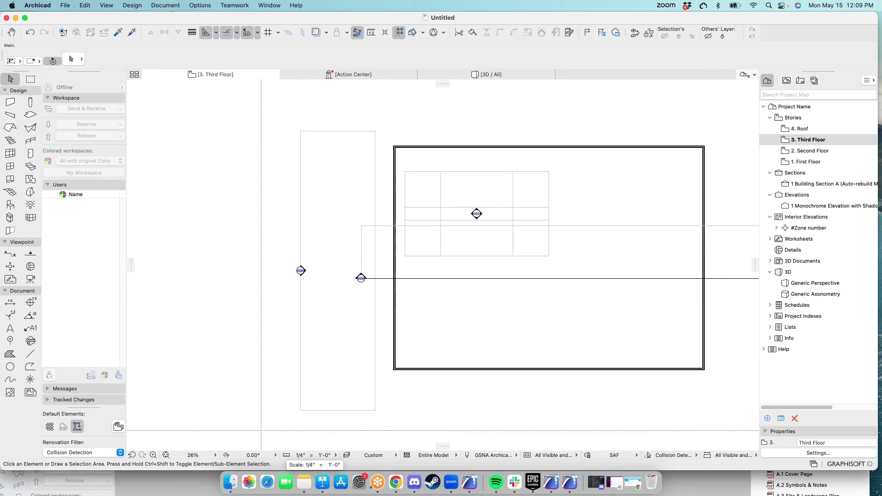
left_click(17, 19)
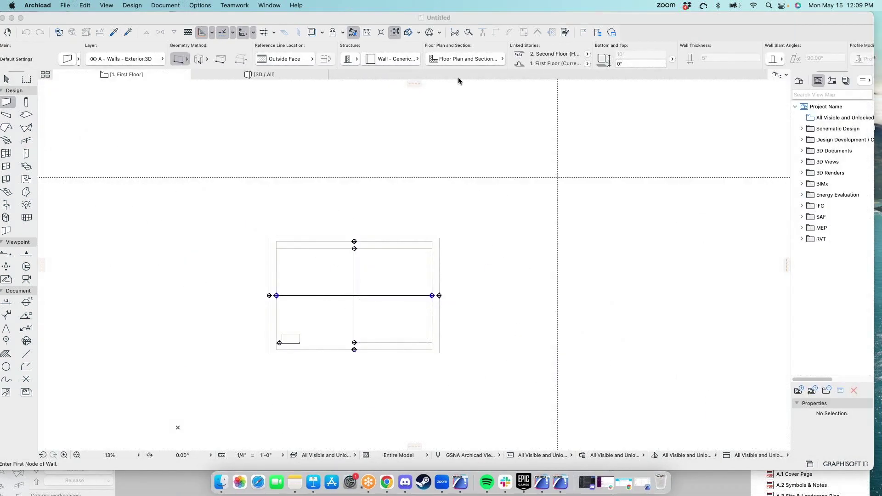